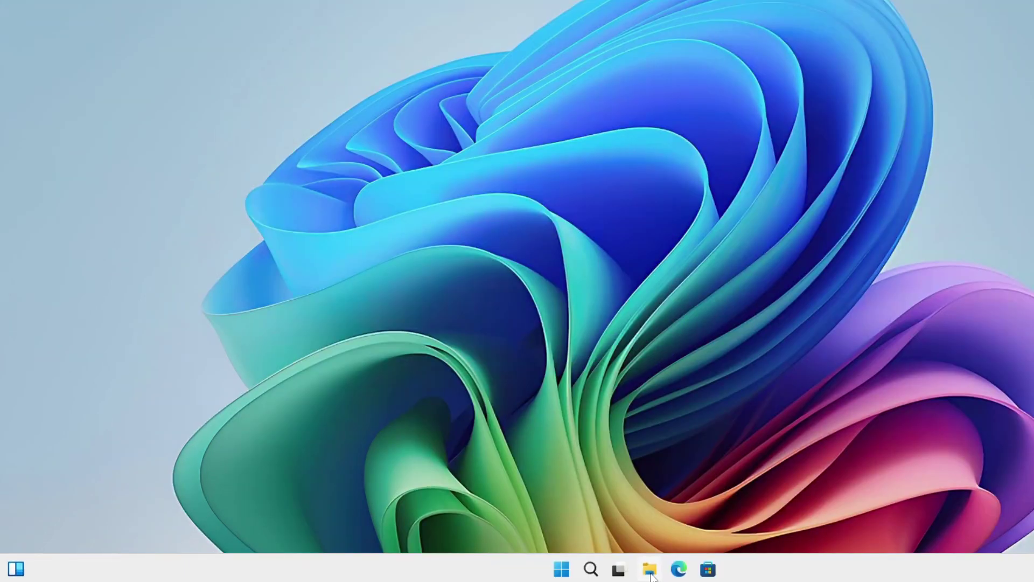
Open the local disk C: in File Explorer and select the Windows.old folder
{"action": "left_click", "coordinate": [528, 568]}
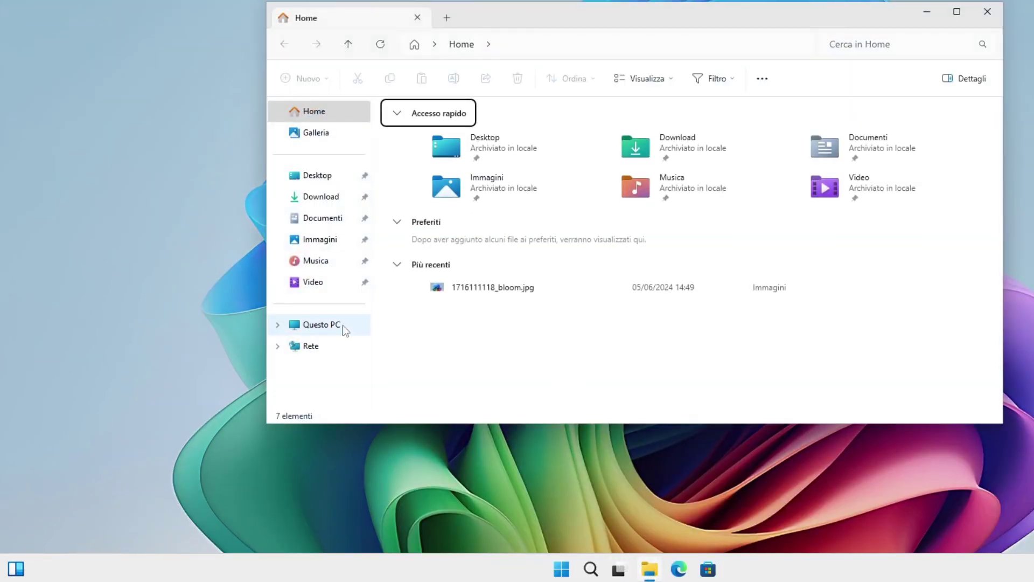
{"action": "left_click", "coordinate": [320, 328]}
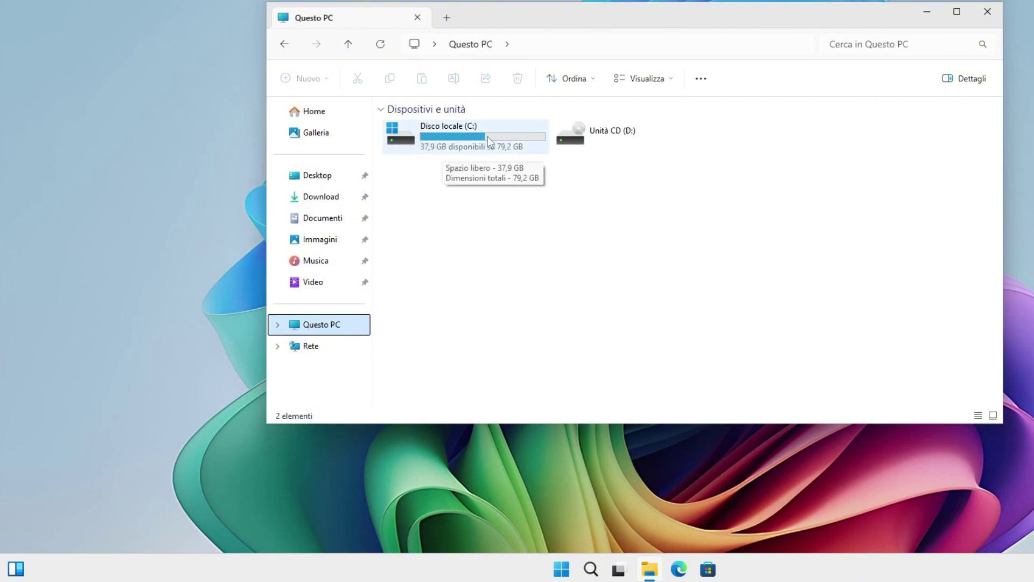
{"action": "left_click", "coordinate": [467, 141]}
{"action": "double_click", "coordinate": [467, 139]}
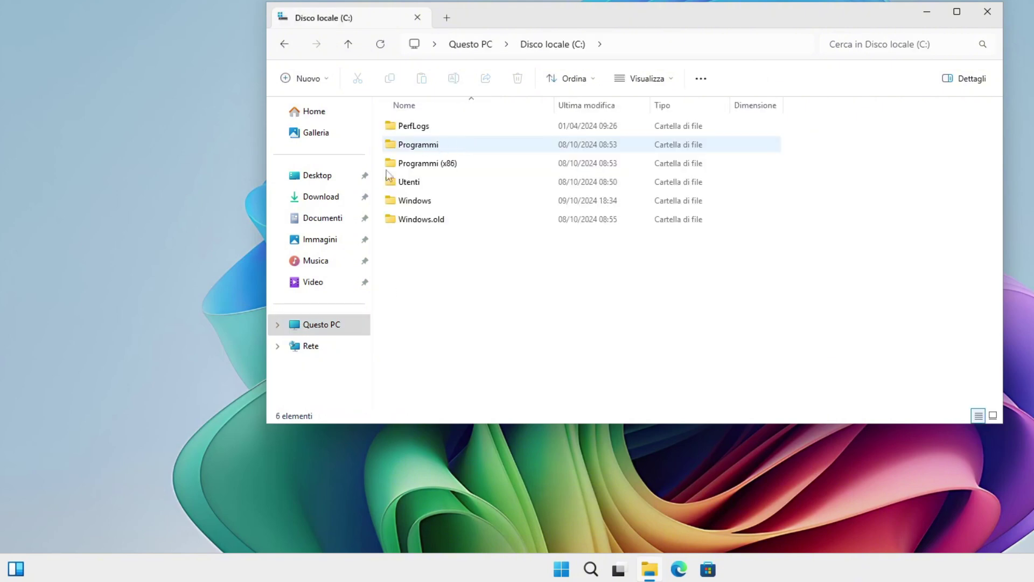
{"action": "left_click", "coordinate": [425, 220]}
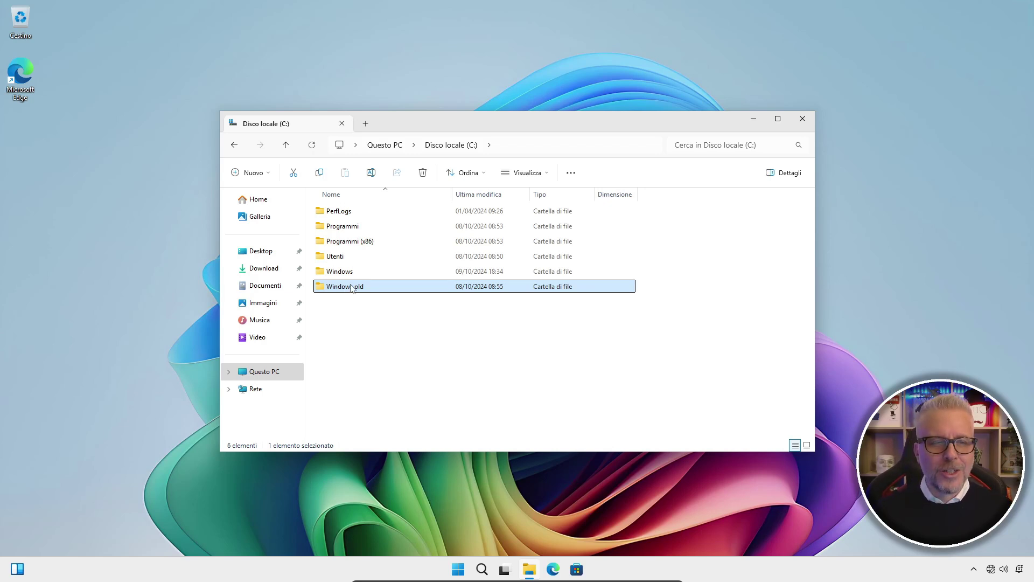
Check the size on disk of the Windows.old folder in its properties, and close them
{"action": "right_click", "coordinate": [352, 287]}
{"action": "left_click", "coordinate": [393, 230]}
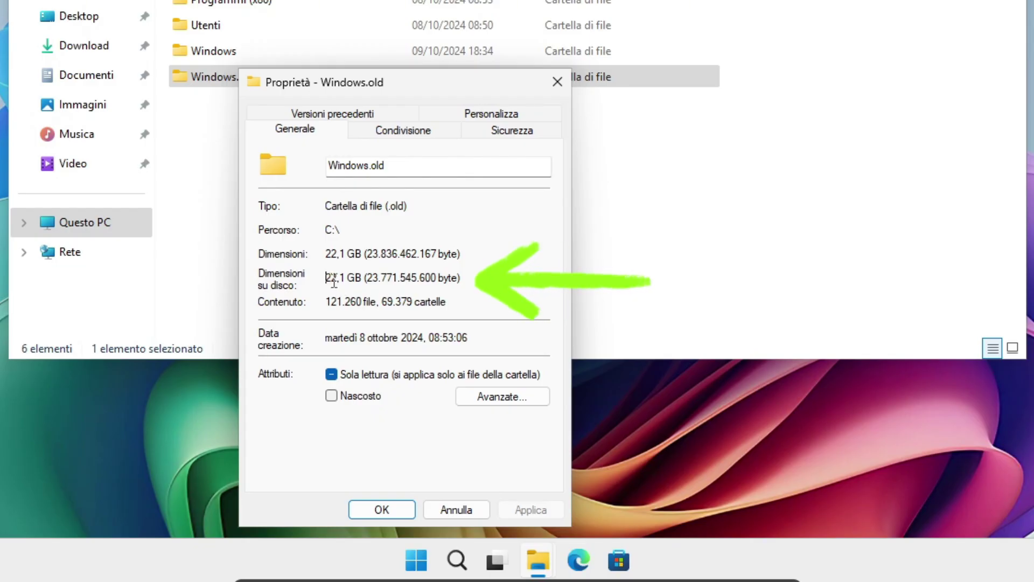
{"action": "left_click_drag", "start_coordinate": [405, 404], "coordinate": [420, 405]}
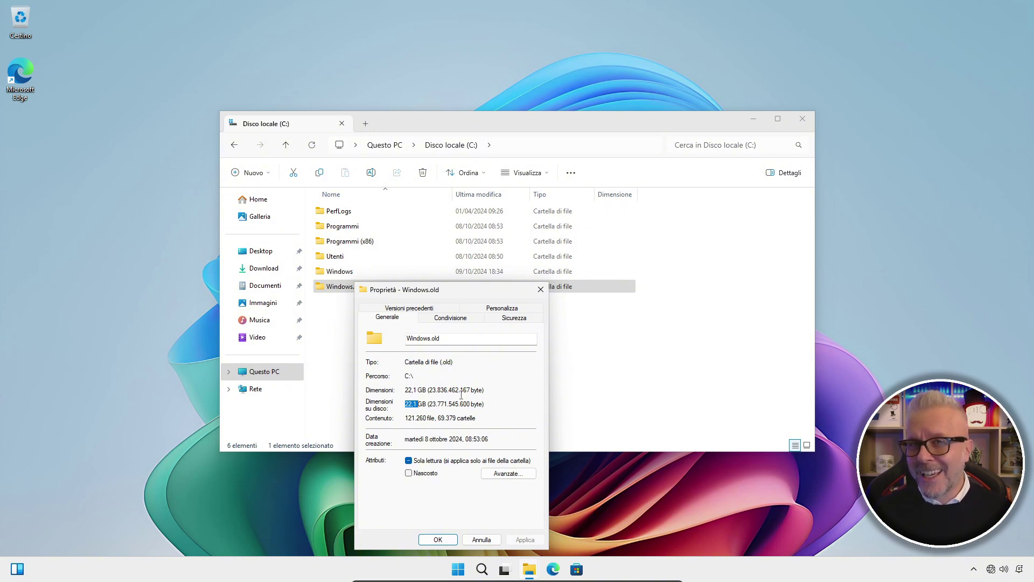
{"action": "left_click", "coordinate": [541, 290]}
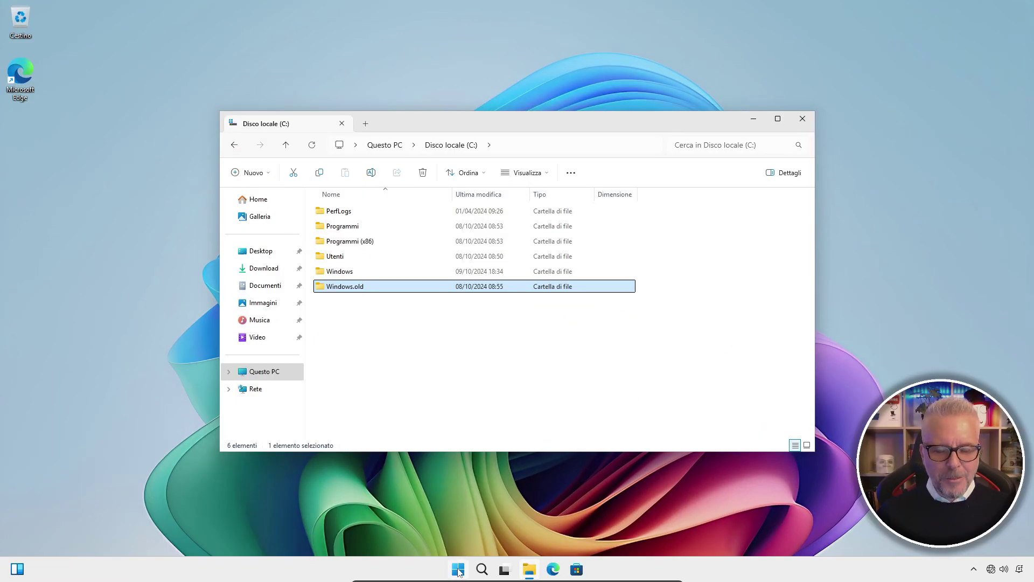
Switch to Windows Settings and open the temporary files page (File temporanei) of the system storage settings
{"action": "left_click", "coordinate": [459, 569]}
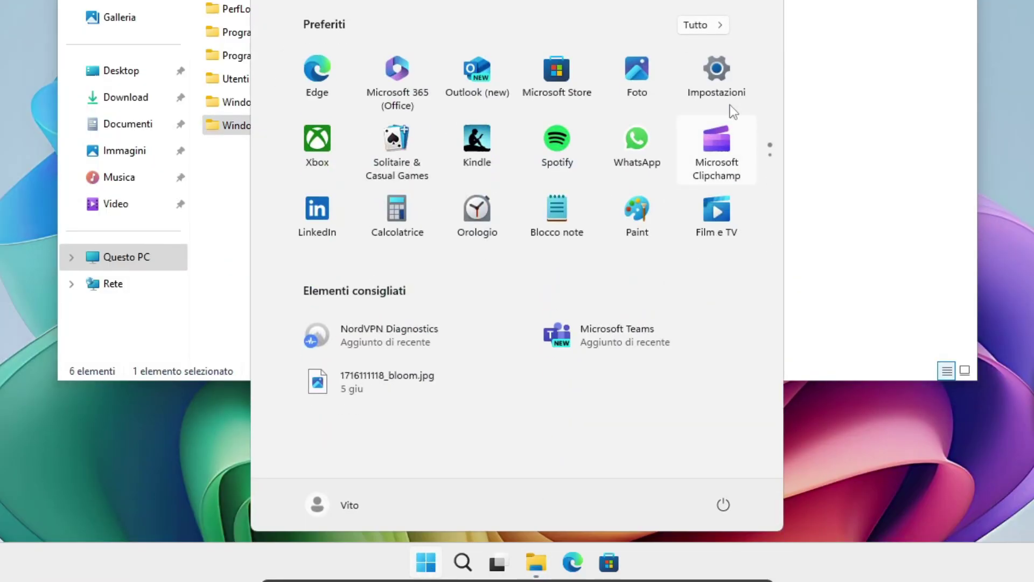
{"action": "left_click", "coordinate": [712, 81]}
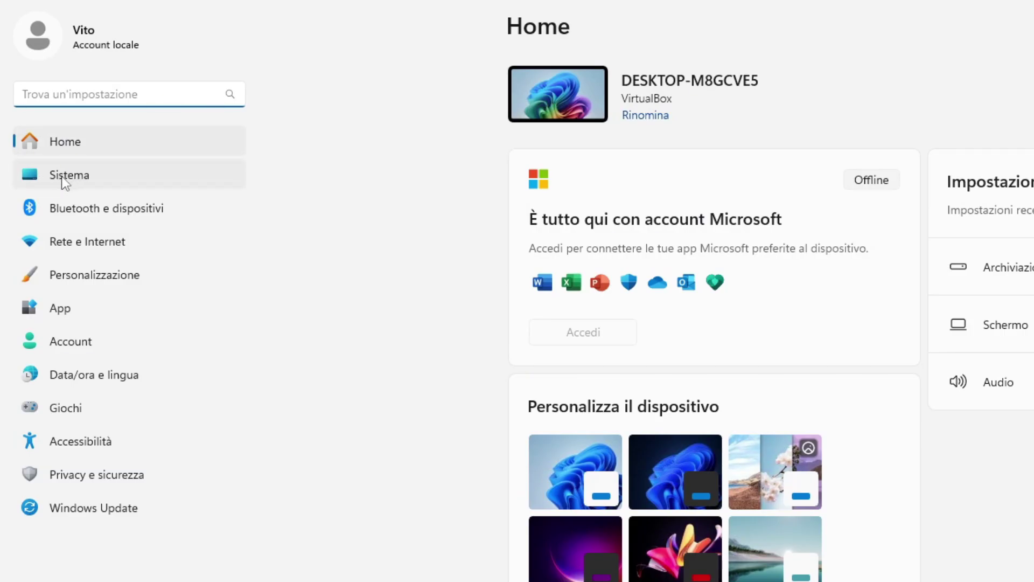
{"action": "left_click", "coordinate": [64, 182]}
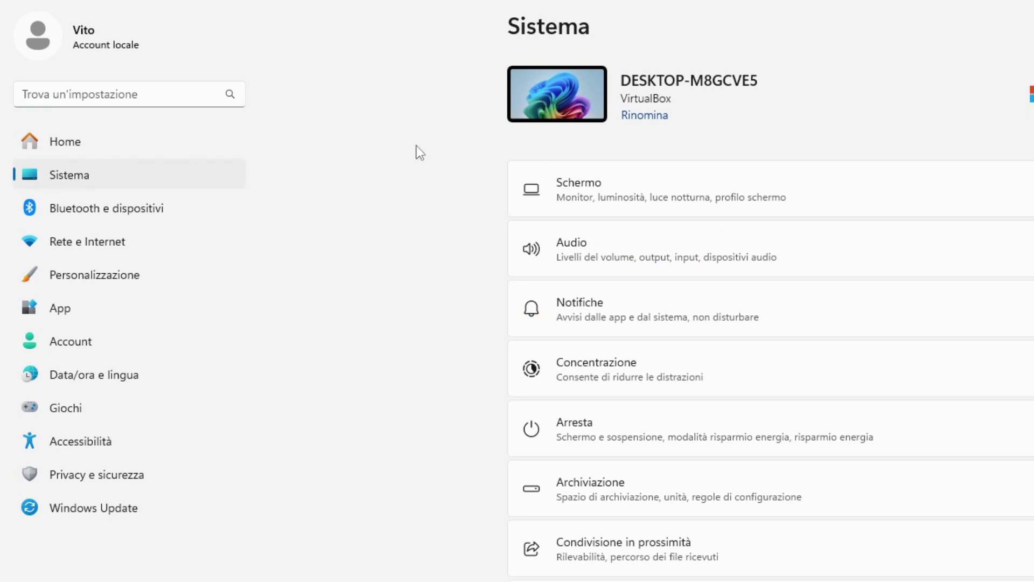
{"action": "left_click", "coordinate": [568, 487]}
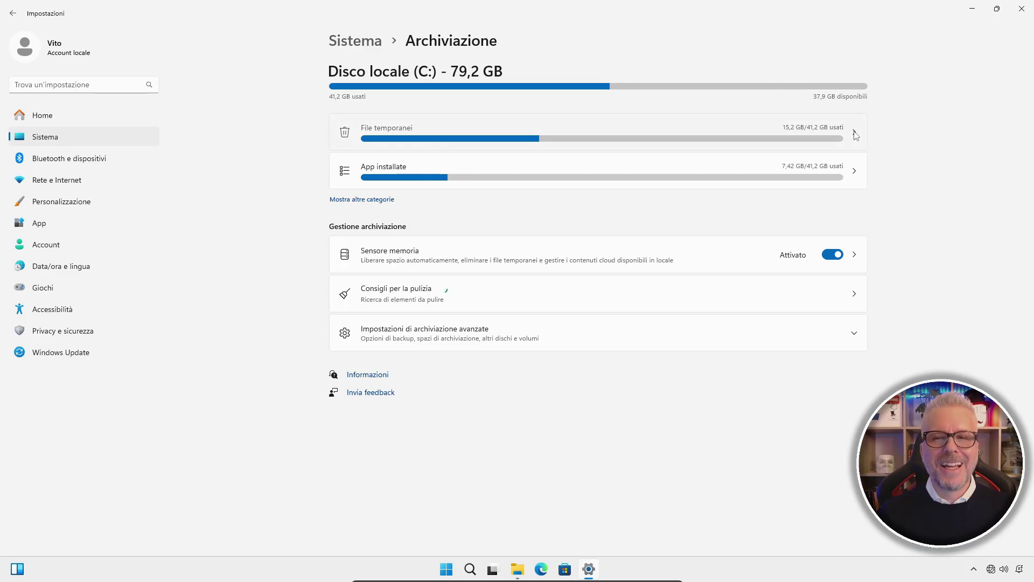
{"action": "left_click", "coordinate": [957, 210]}
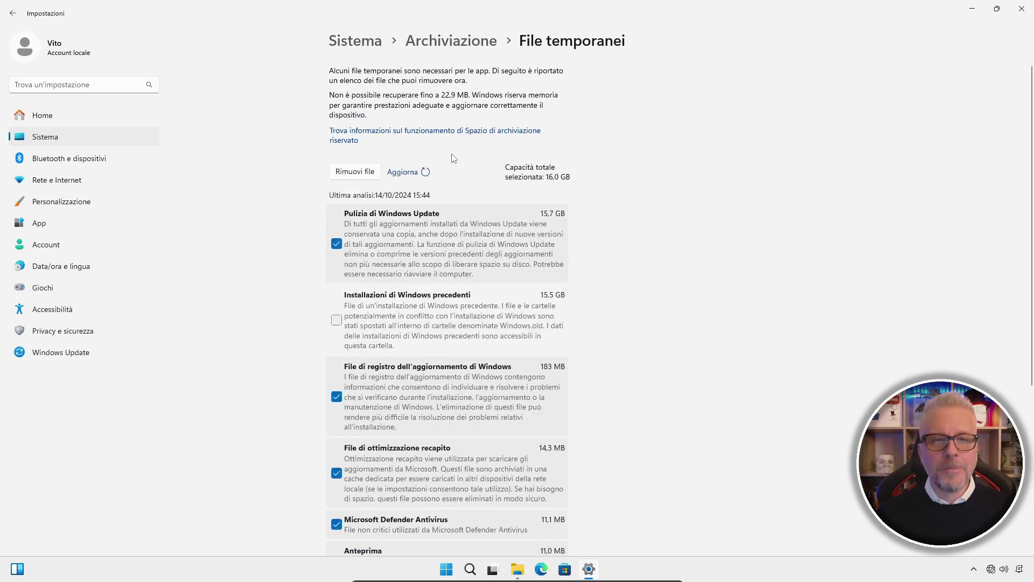
Review the removable temporary file categories and include the previous Windows installations (Installazioni di Windows precedenti) in the cleanup
{"action": "scroll", "coordinate": [456, 160], "scroll_direction": "down", "scroll_amount": 2}
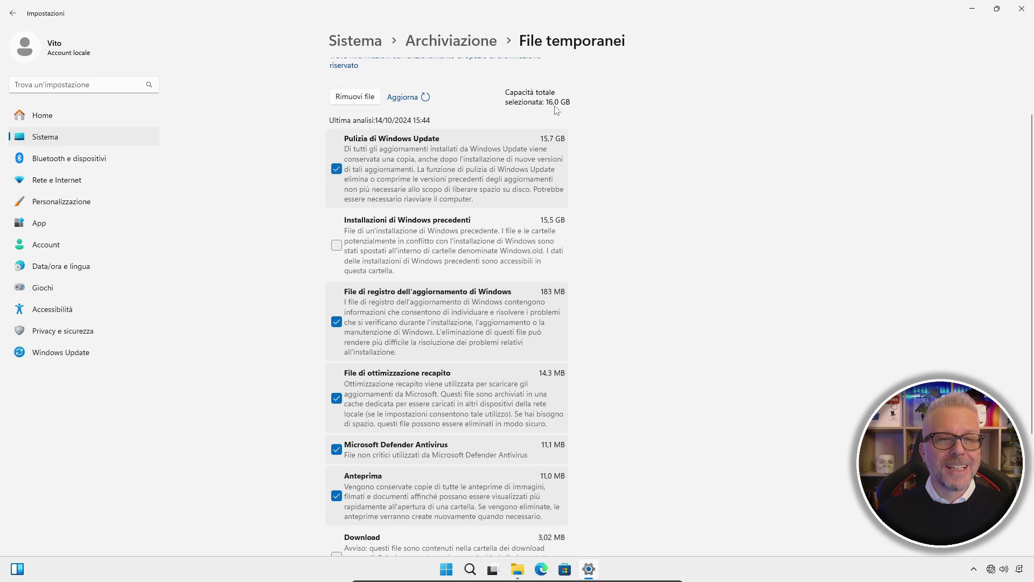
{"action": "scroll", "coordinate": [507, 142], "scroll_direction": "down", "scroll_amount": 4}
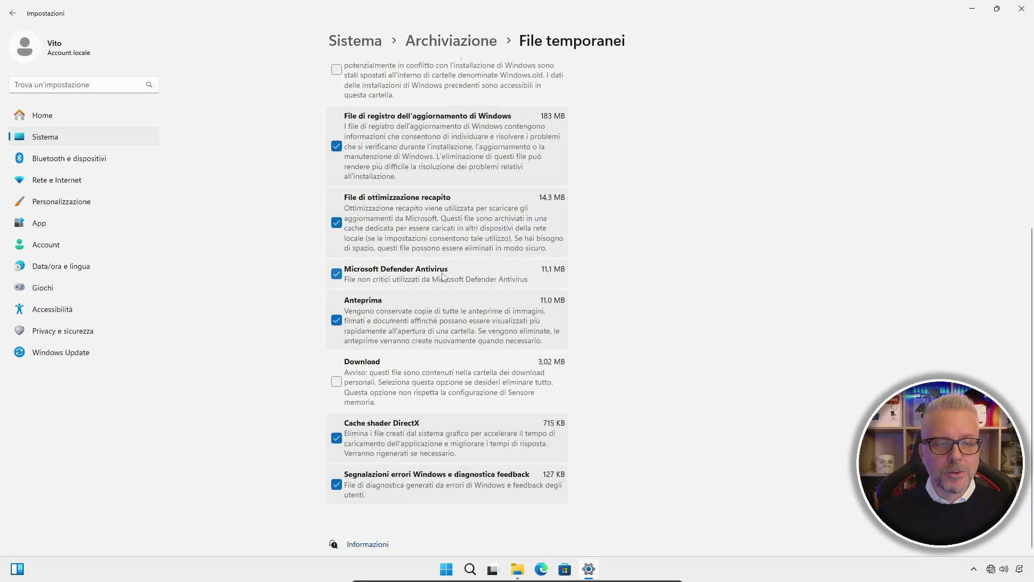
{"action": "scroll", "coordinate": [574, 187], "scroll_direction": "up", "scroll_amount": 6}
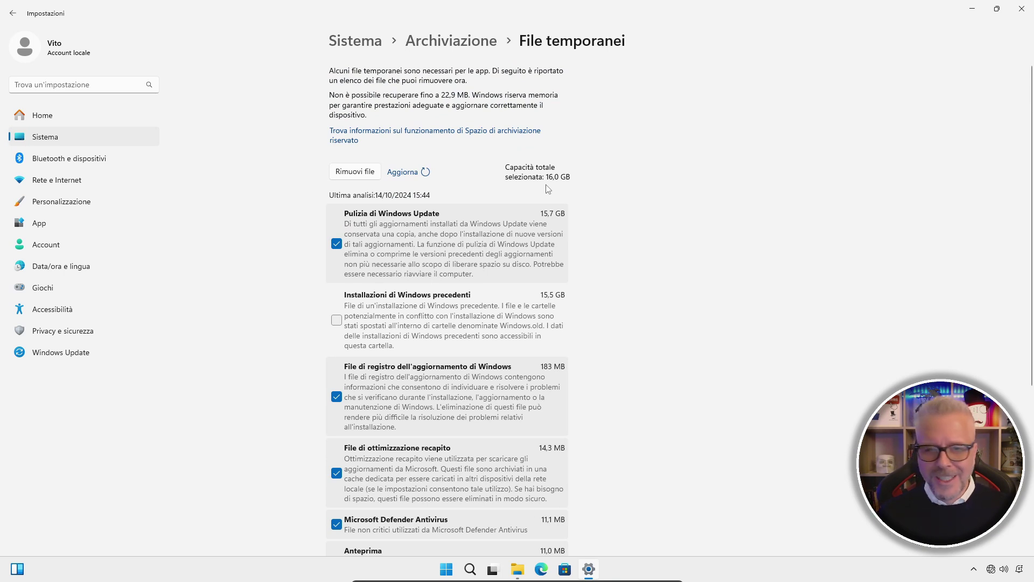
{"action": "left_click", "coordinate": [336, 320]}
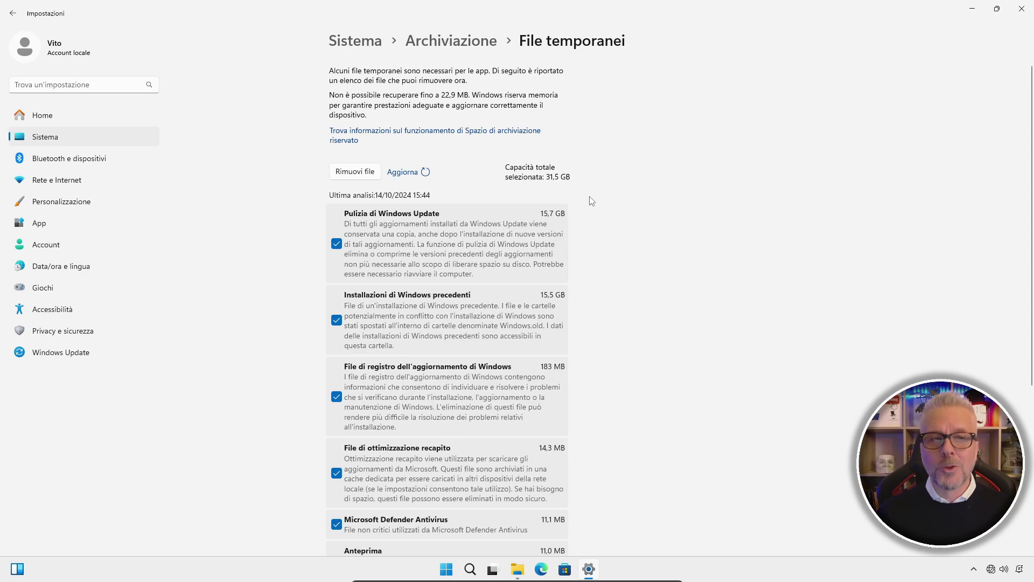
Include the Download folder's contents among the temporary files selected for removal
{"action": "scroll", "coordinate": [591, 200], "scroll_direction": "down", "scroll_amount": 5}
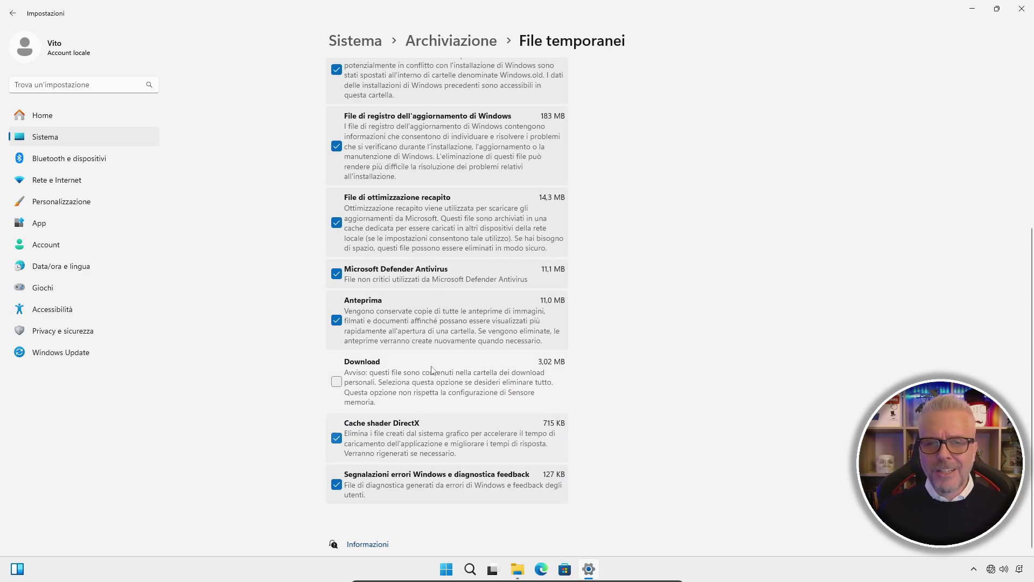
{"action": "scroll", "coordinate": [437, 118], "scroll_direction": "up", "scroll_amount": 7}
{"action": "scroll", "coordinate": [437, 124], "scroll_direction": "down", "scroll_amount": 5}
{"action": "scroll", "coordinate": [438, 124], "scroll_direction": "down", "scroll_amount": 2}
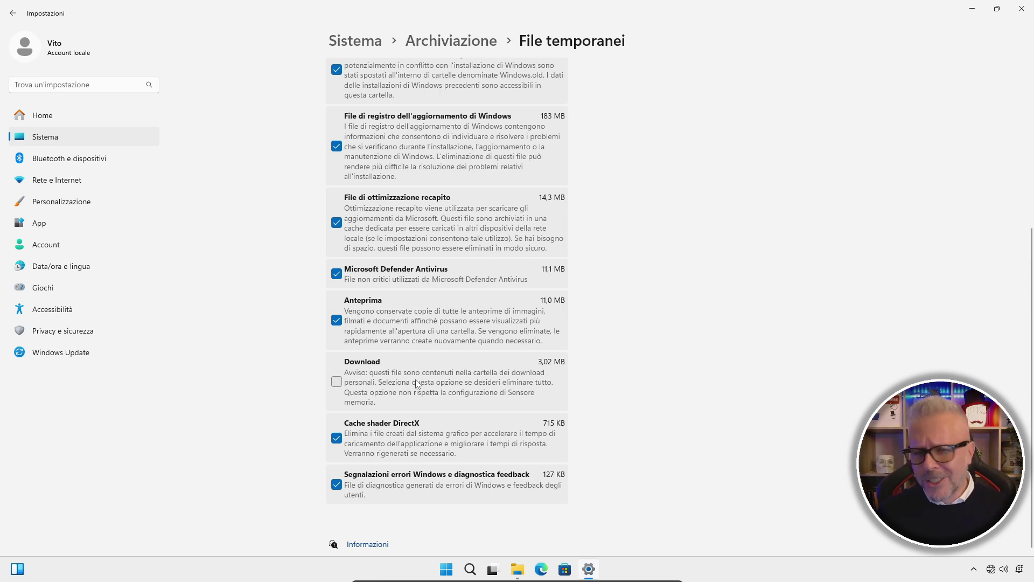
{"action": "left_click", "coordinate": [336, 382]}
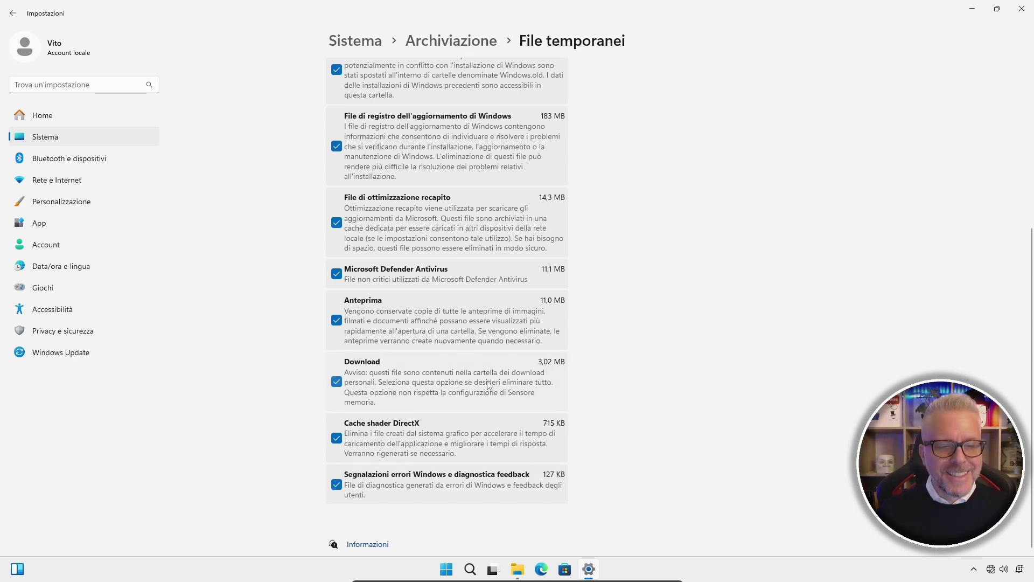
Remove all selected temporary files permanently, accepting the warning about the Download folder
{"action": "scroll", "coordinate": [488, 383], "scroll_direction": "up", "scroll_amount": 5}
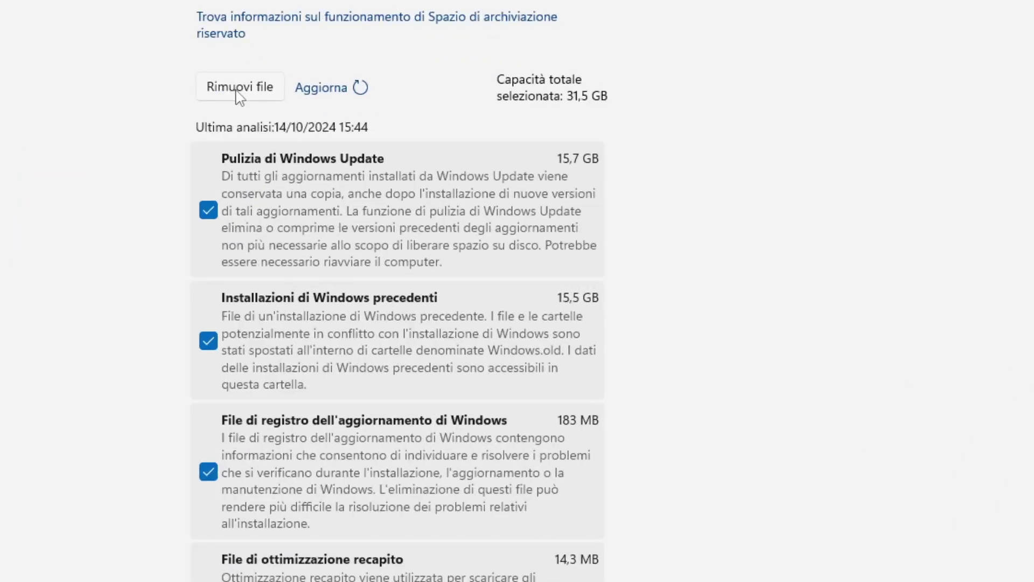
{"action": "left_click", "coordinate": [239, 97]}
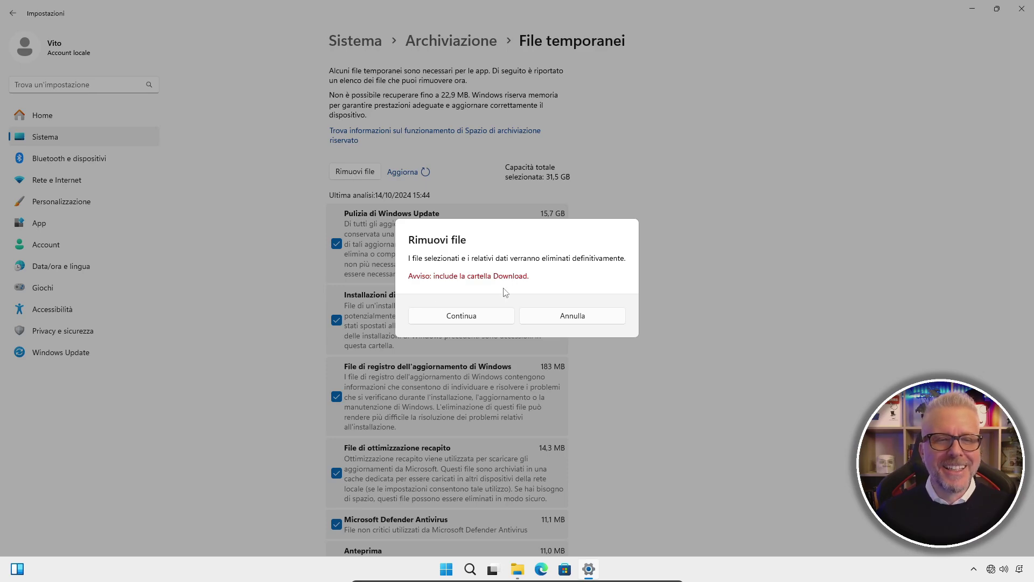
{"action": "left_click", "coordinate": [461, 318]}
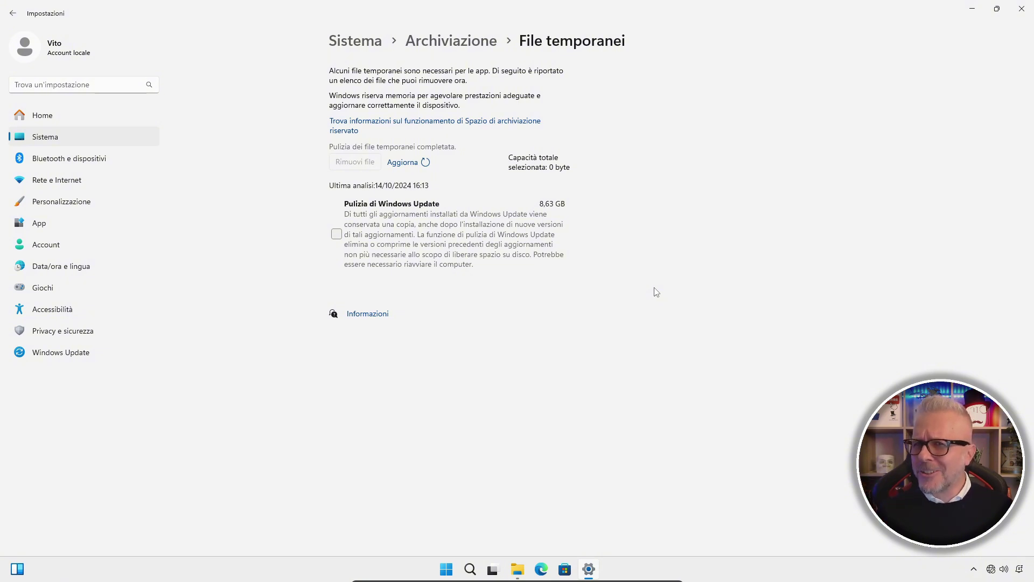
Check in File Explorer whether Windows.old is still on the C: drive, and return to the temporary files settings
{"action": "left_click", "coordinate": [974, 9]}
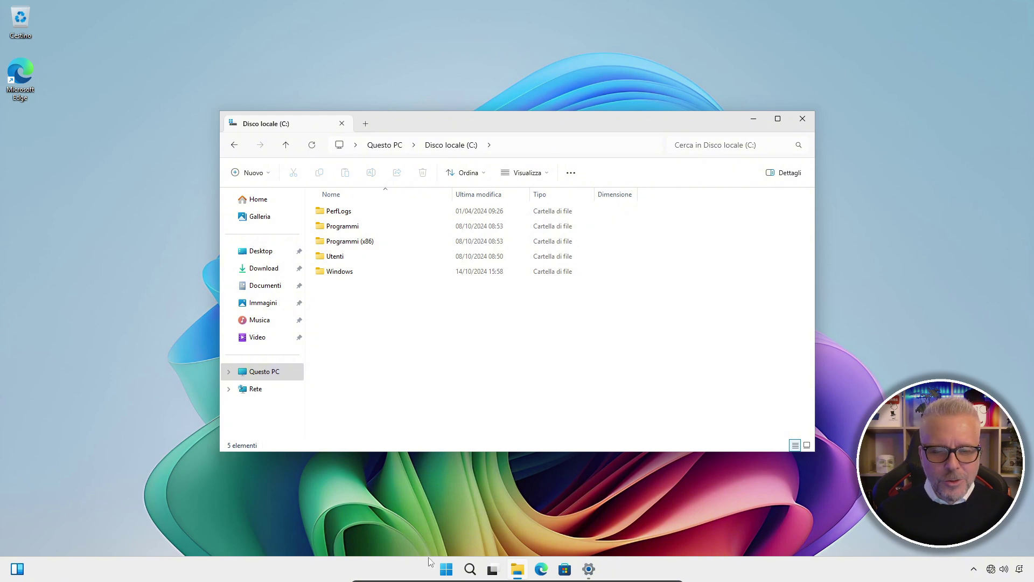
{"action": "left_click", "coordinate": [589, 569]}
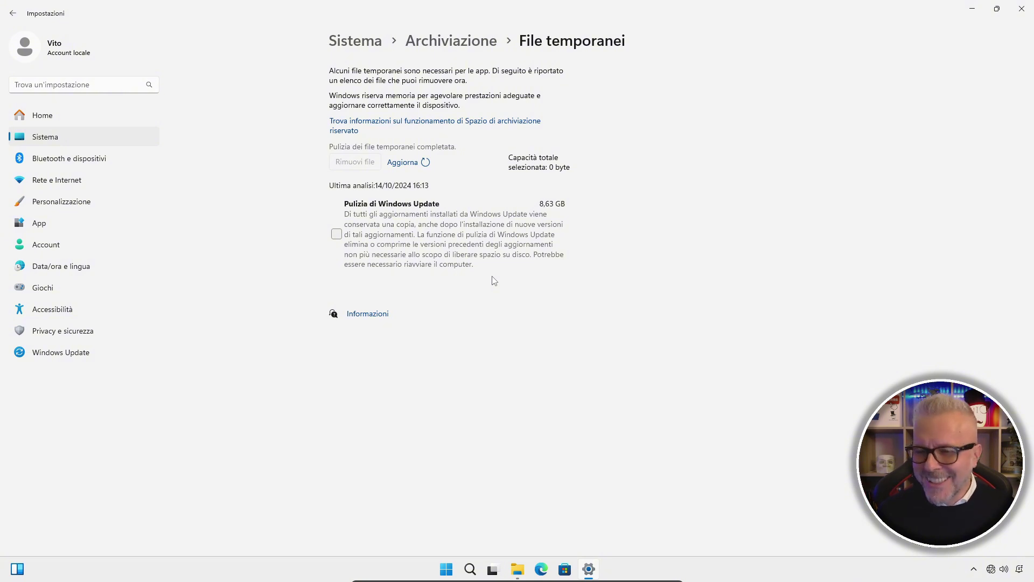
Switch to File Explorer and open the SoftwareDistribution folder inside the Windows folder on the C: drive
{"action": "left_click", "coordinate": [517, 569]}
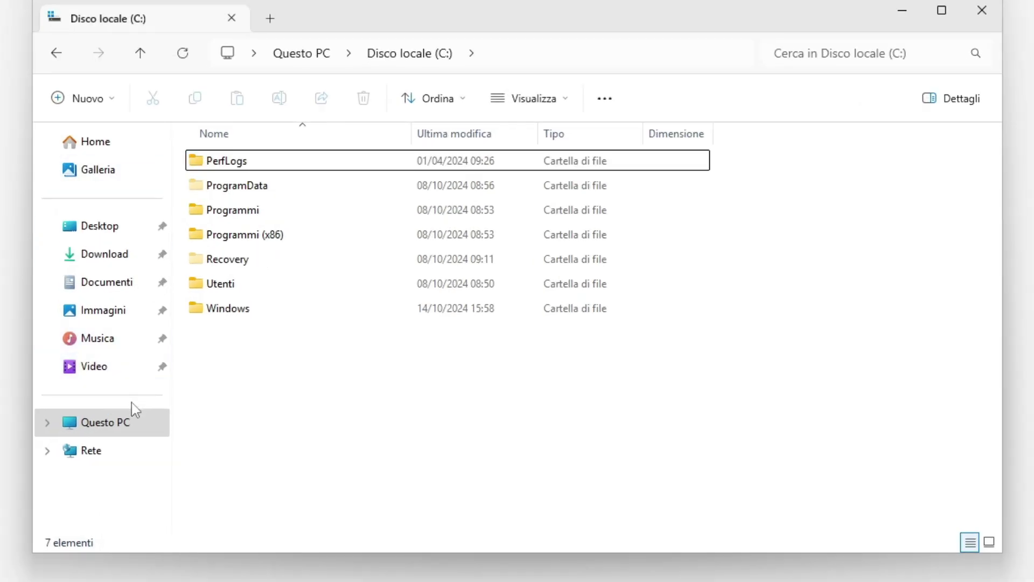
{"action": "left_click", "coordinate": [278, 370]}
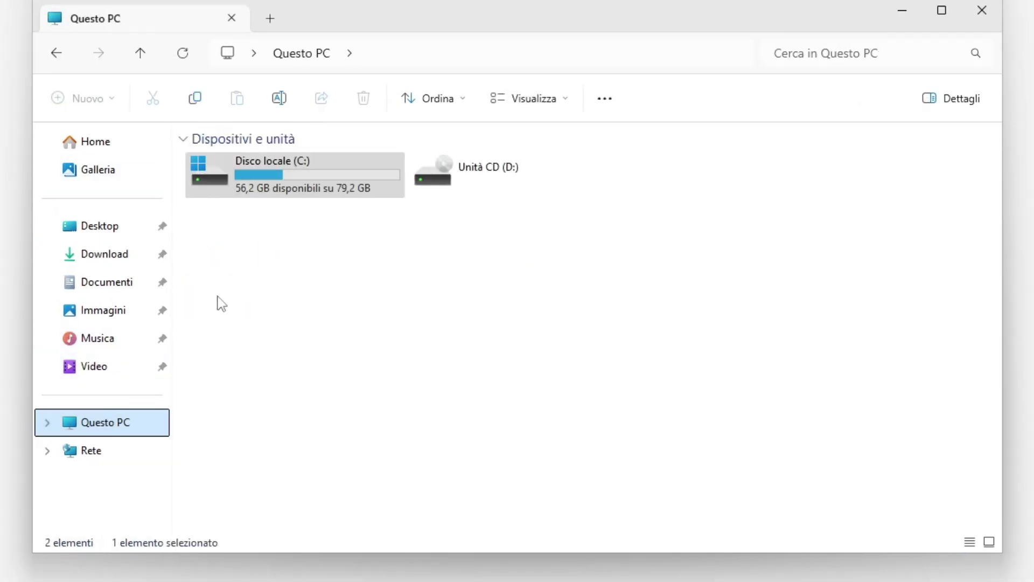
{"action": "double_click", "coordinate": [295, 174]}
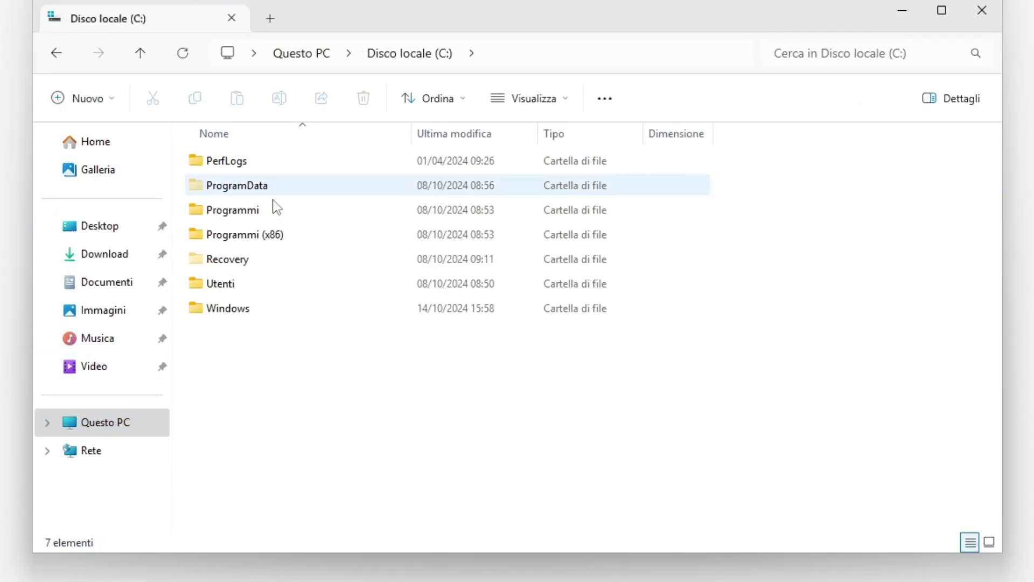
{"action": "double_click", "coordinate": [228, 307]}
{"action": "scroll", "coordinate": [316, 270], "scroll_direction": "down", "scroll_amount": 12}
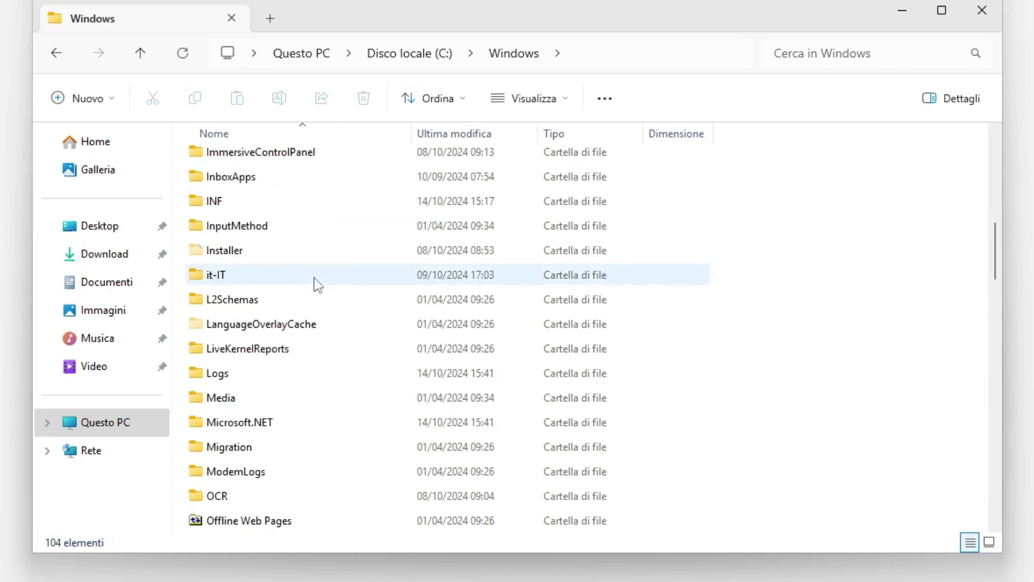
{"action": "scroll", "coordinate": [307, 296], "scroll_direction": "down", "scroll_amount": 4}
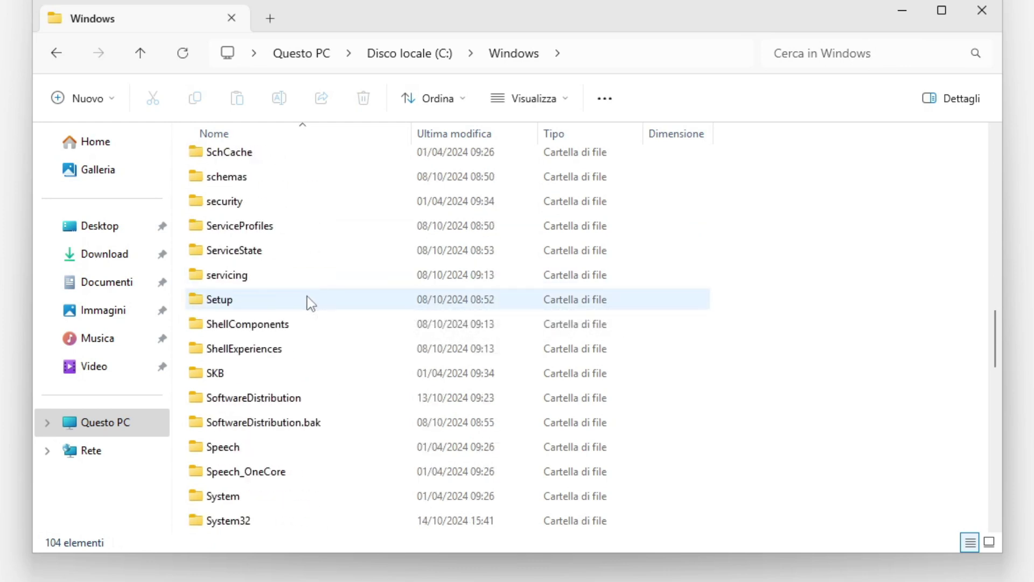
{"action": "double_click", "coordinate": [264, 402]}
Check the total size of the SoftwareDistribution folder in its properties, and close them
{"action": "left_click_drag", "start_coordinate": [258, 385], "coordinate": [191, 145]}
{"action": "right_click", "coordinate": [240, 253]}
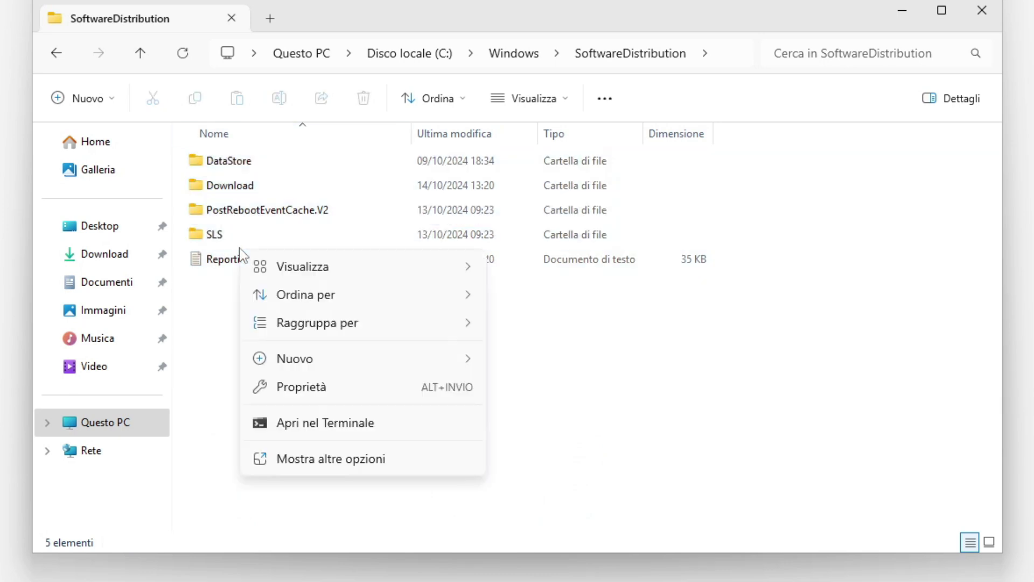
{"action": "left_click", "coordinate": [264, 387]}
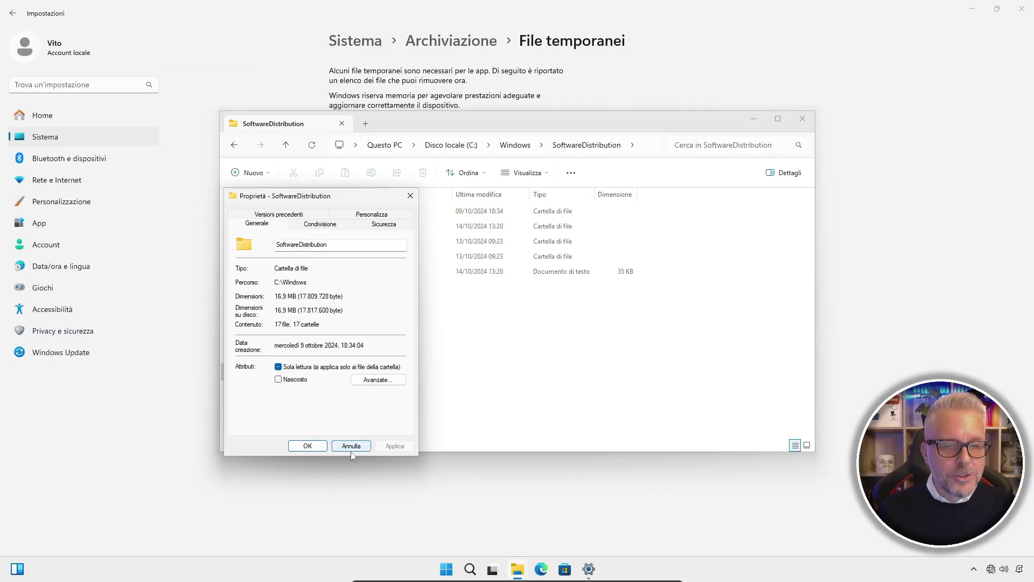
{"action": "left_click", "coordinate": [247, 543]}
Examine the display options for file name extensions and hidden items in File Explorer, and return to the temporary files settings
{"action": "left_click", "coordinate": [526, 172]}
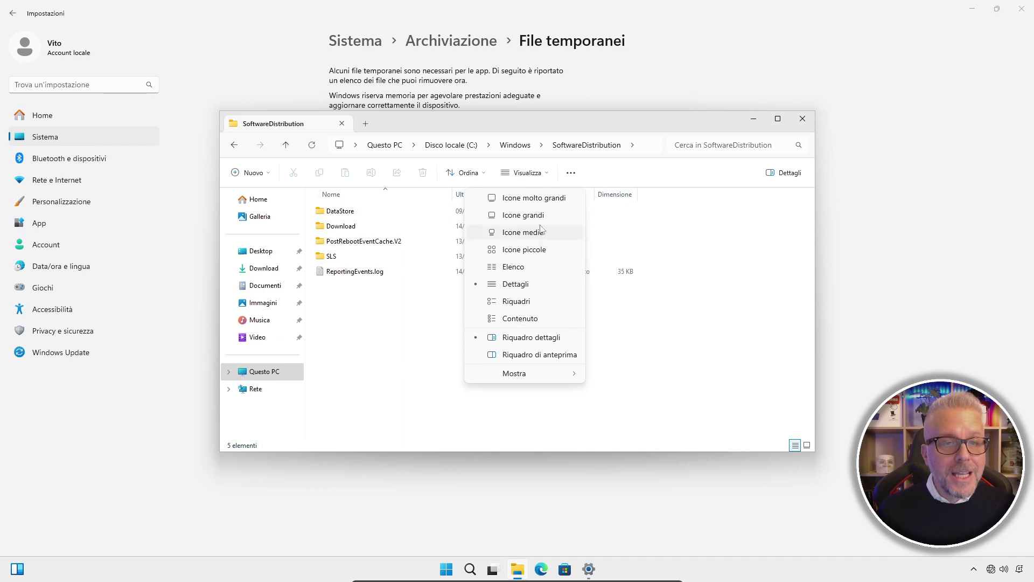
{"action": "mouse_move", "coordinate": [566, 374]}
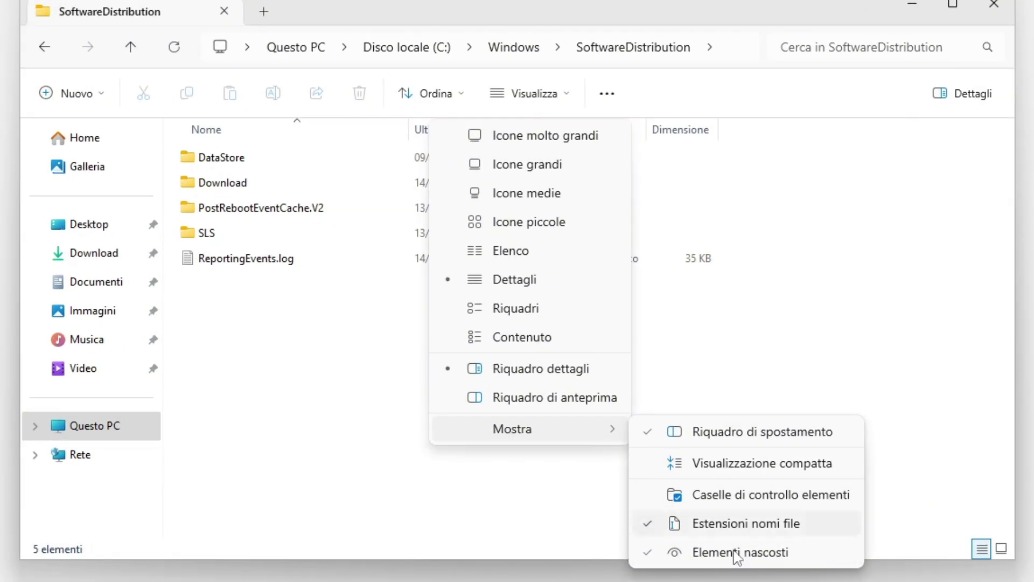
{"action": "left_click", "coordinate": [877, 199]}
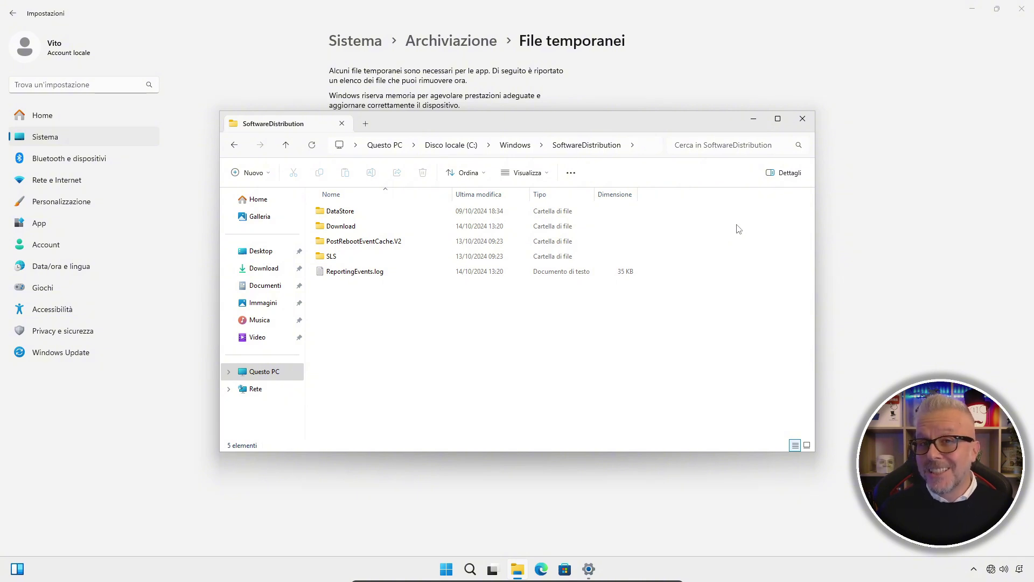
{"action": "left_click", "coordinate": [752, 122]}
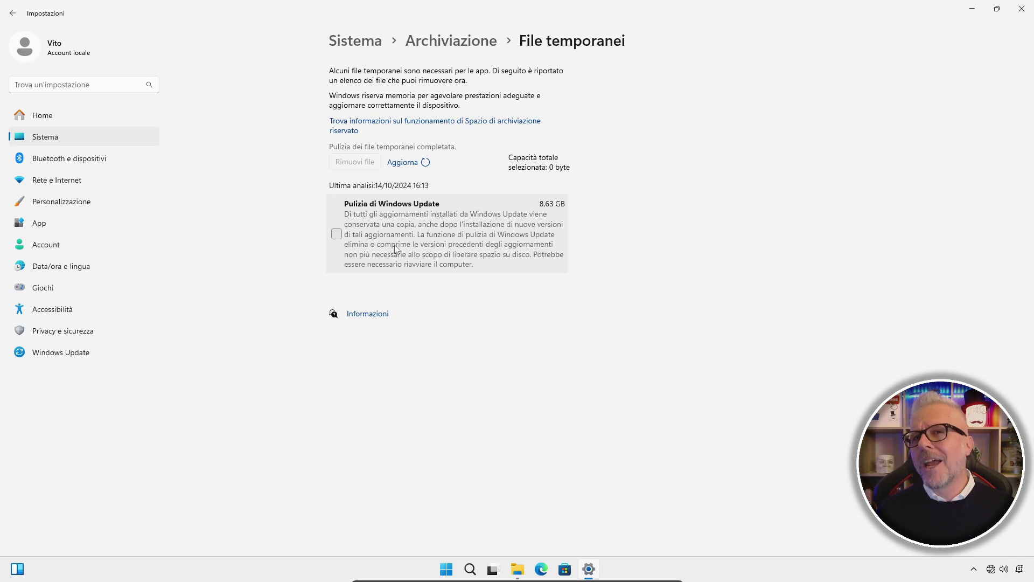
Close the storage settings and check the free space of the C: drive under Questo PC in File Explorer
{"action": "left_click", "coordinate": [1022, 9]}
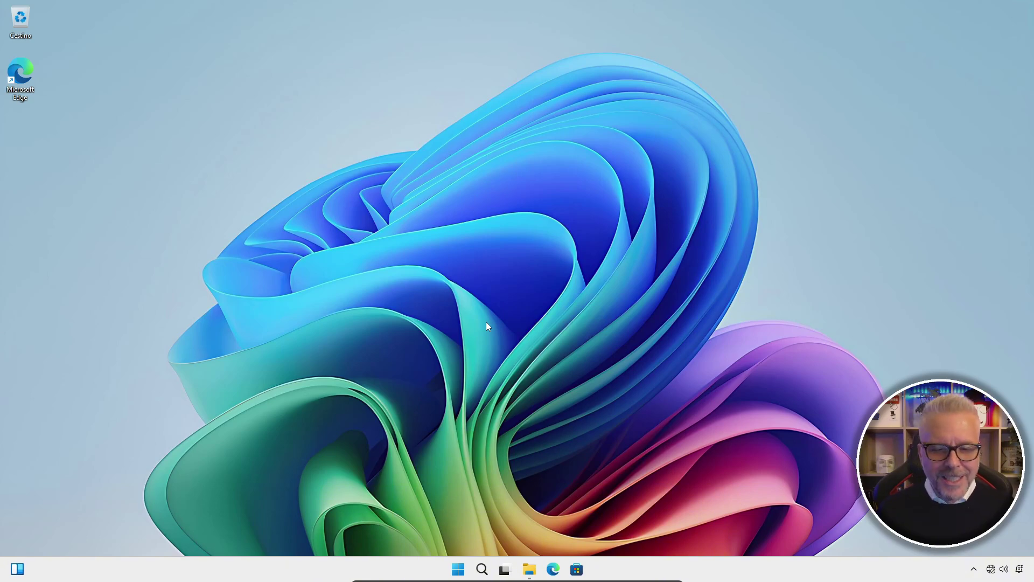
{"action": "left_click", "coordinate": [529, 570]}
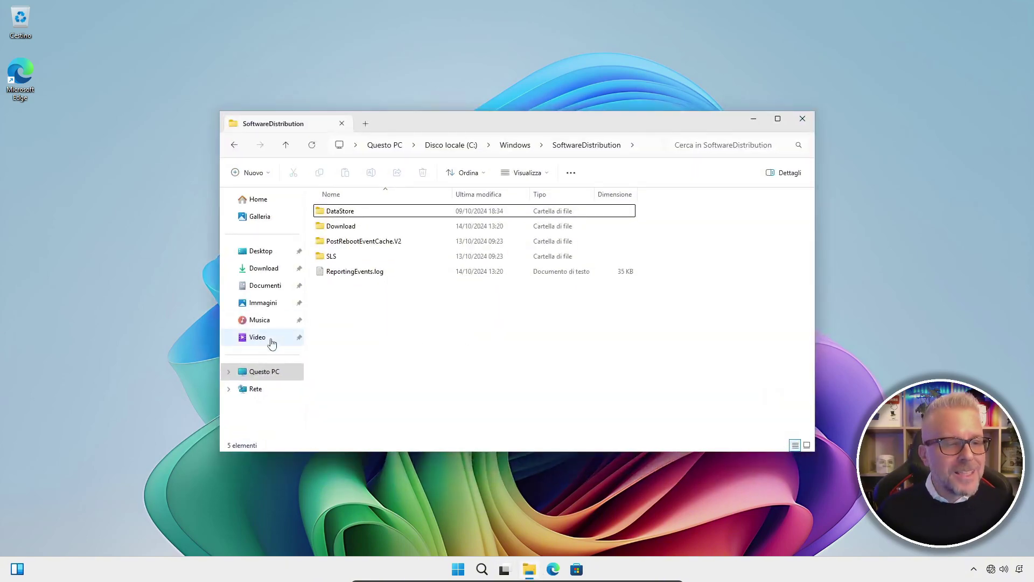
{"action": "left_click", "coordinate": [264, 376]}
{"action": "left_click", "coordinate": [360, 227]}
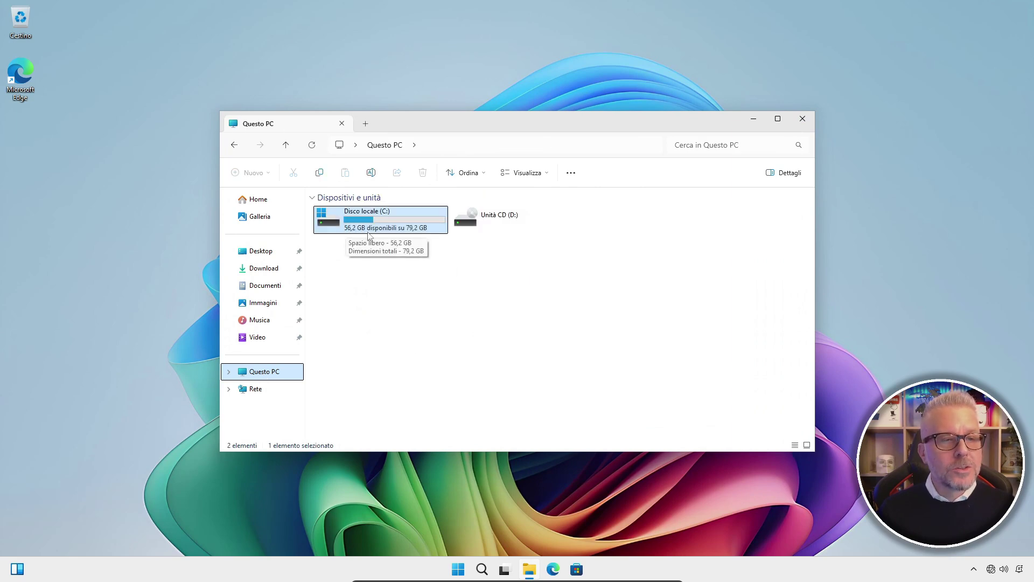
{"action": "left_click", "coordinate": [360, 236]}
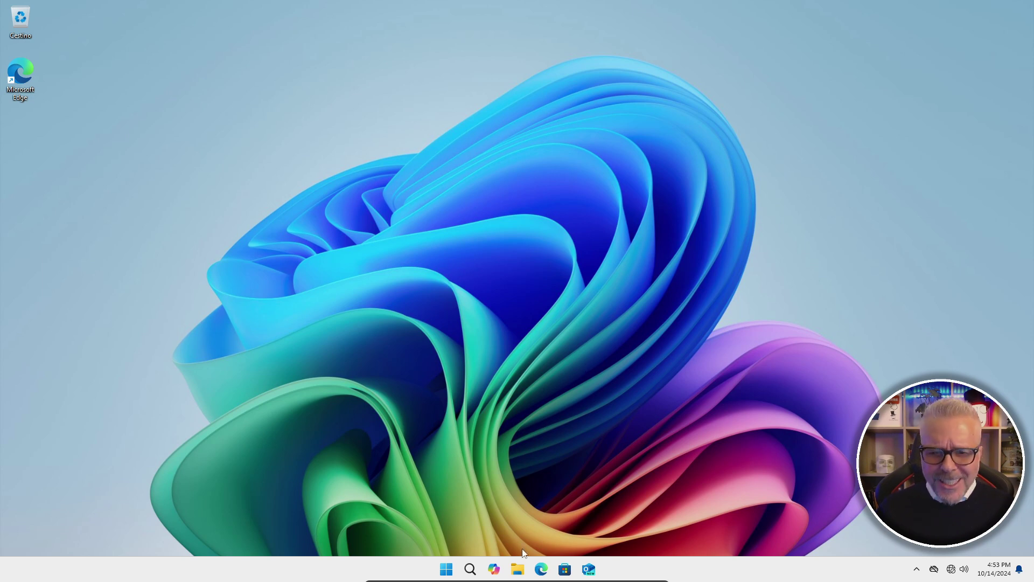
Open a new File Explorer window on the other Windows installation and check the free space of its Windows (C:) drive
{"action": "left_click", "coordinate": [516, 574]}
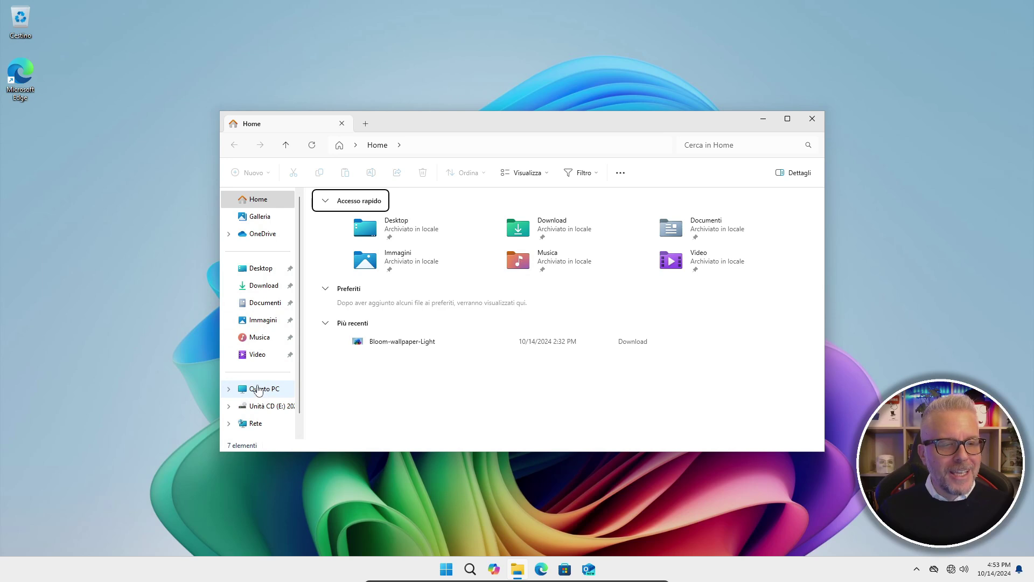
{"action": "left_click", "coordinate": [263, 389]}
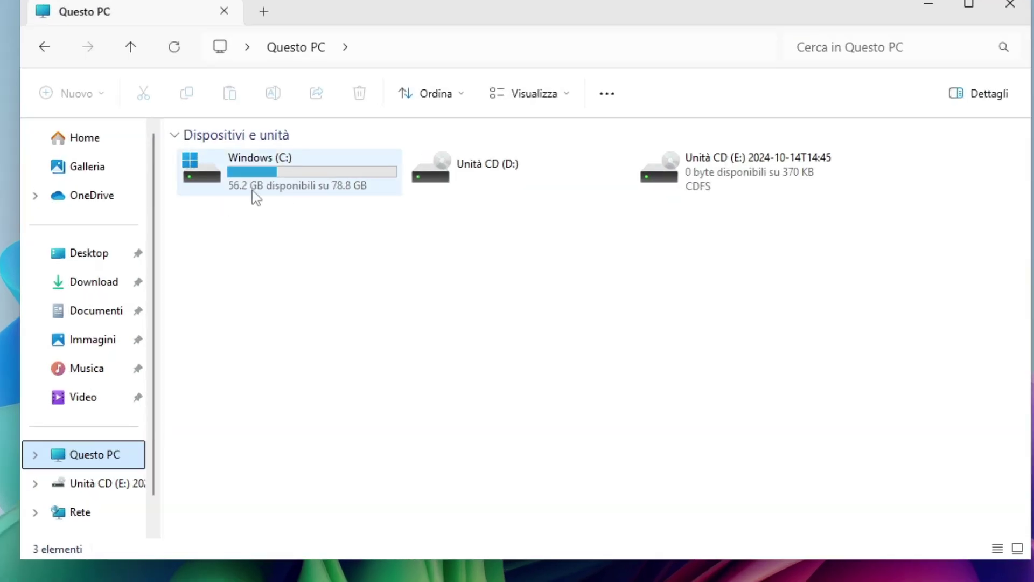
{"action": "mouse_move", "coordinate": [273, 195]}
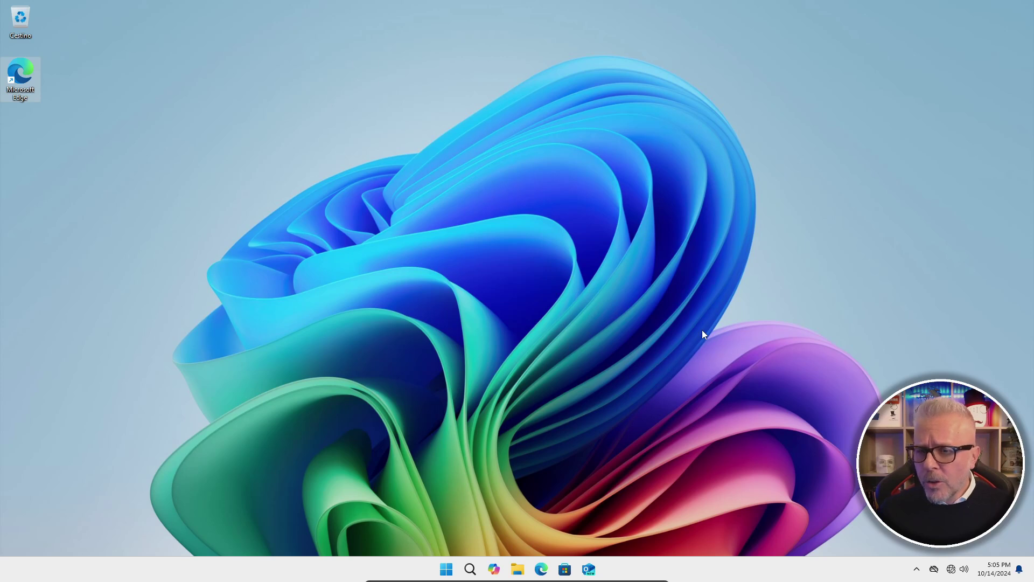
Launch the new Outlook, exit it from the xpd exception dialog, and launch it again
{"action": "left_click", "coordinate": [589, 569]}
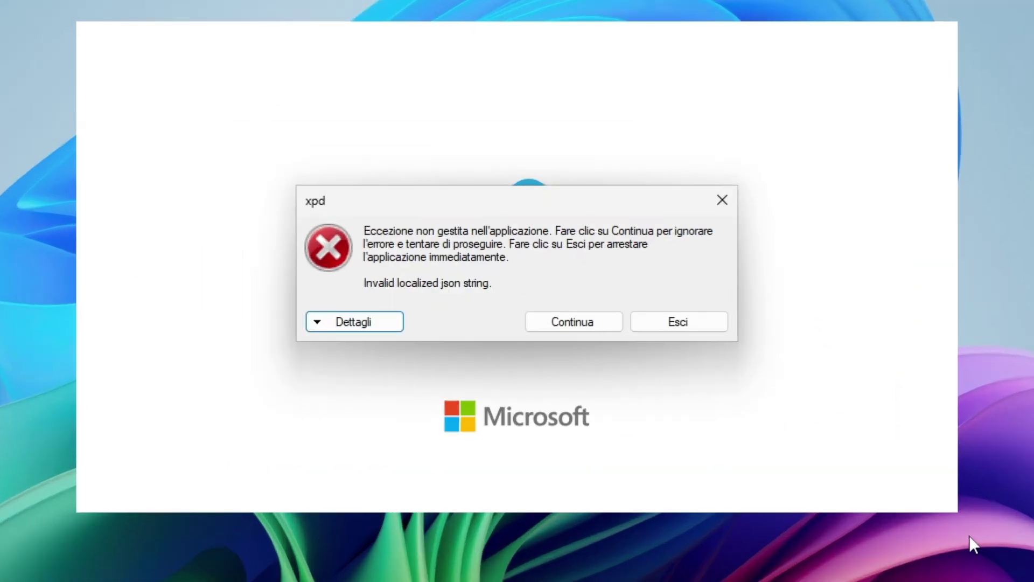
{"action": "left_click", "coordinate": [687, 321]}
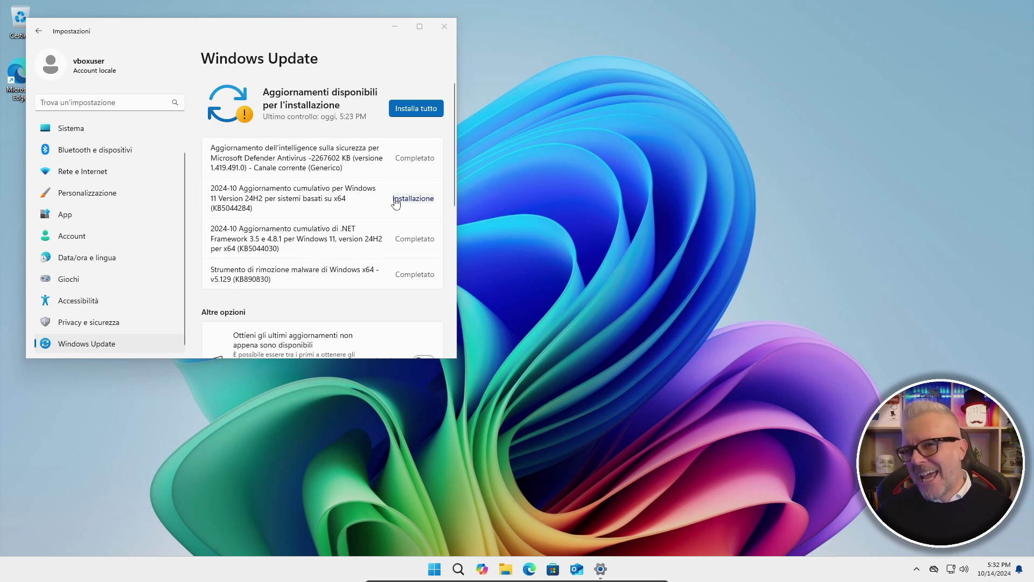
{"action": "left_click", "coordinate": [575, 570]}
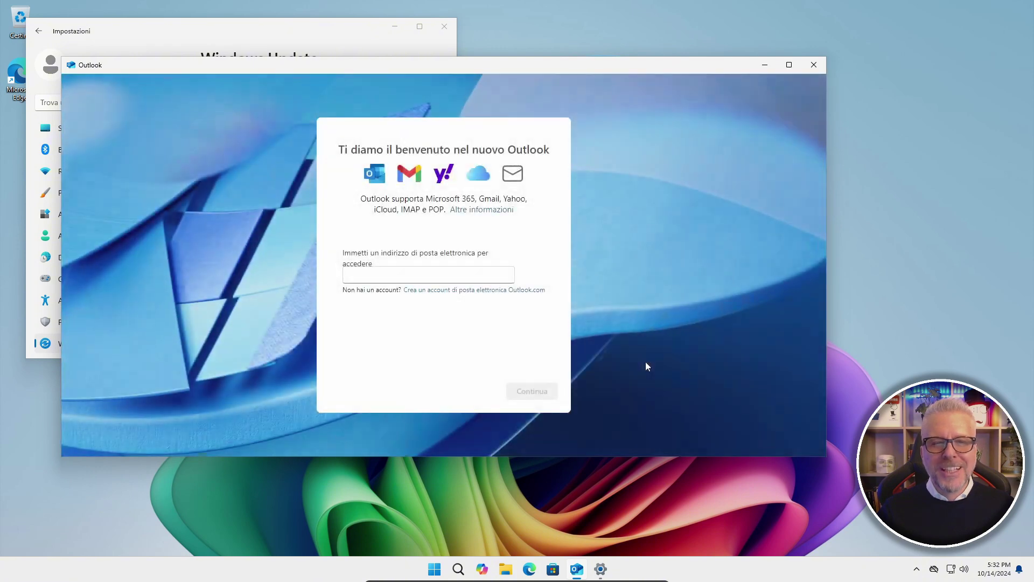